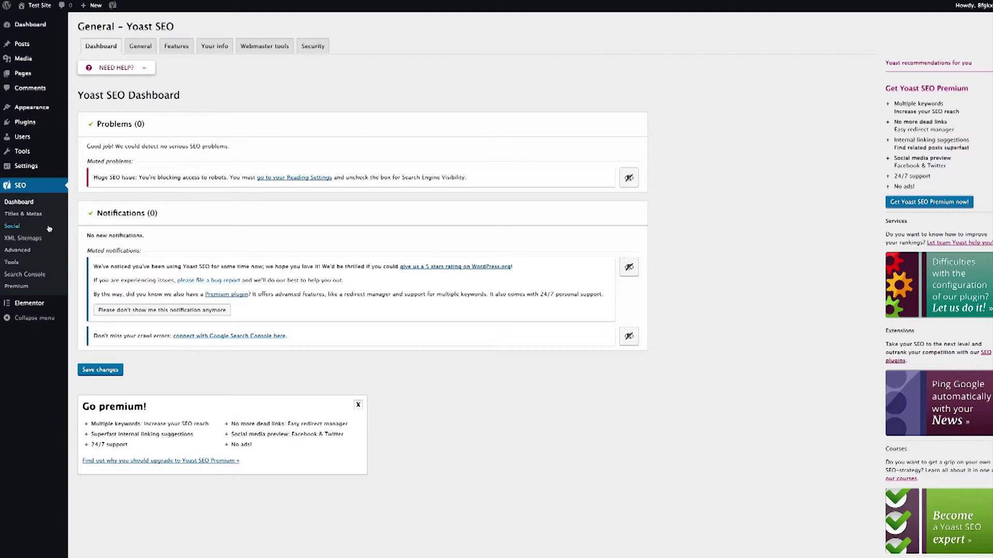
Open the Titles & Metas settings and choose the vertical bar (|) as the title separator
click(35, 216)
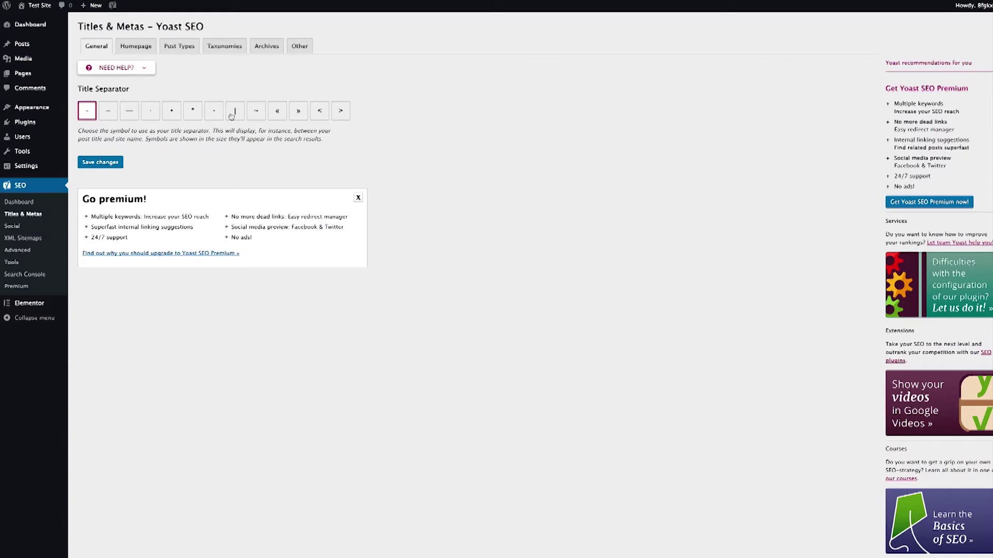
click(150, 111)
click(235, 115)
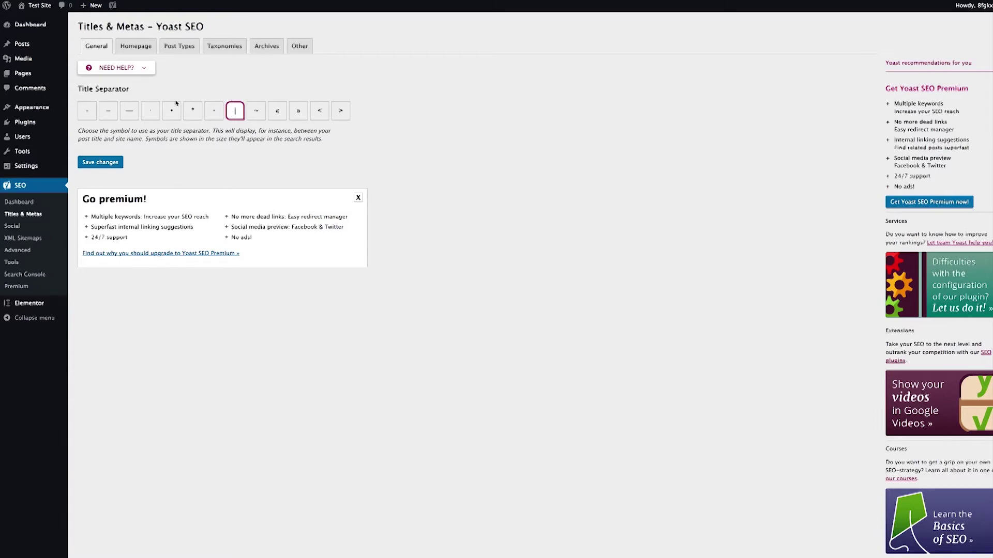
In the Post Types settings, set Meta Robots for Media (attachment) to noindex
click(173, 46)
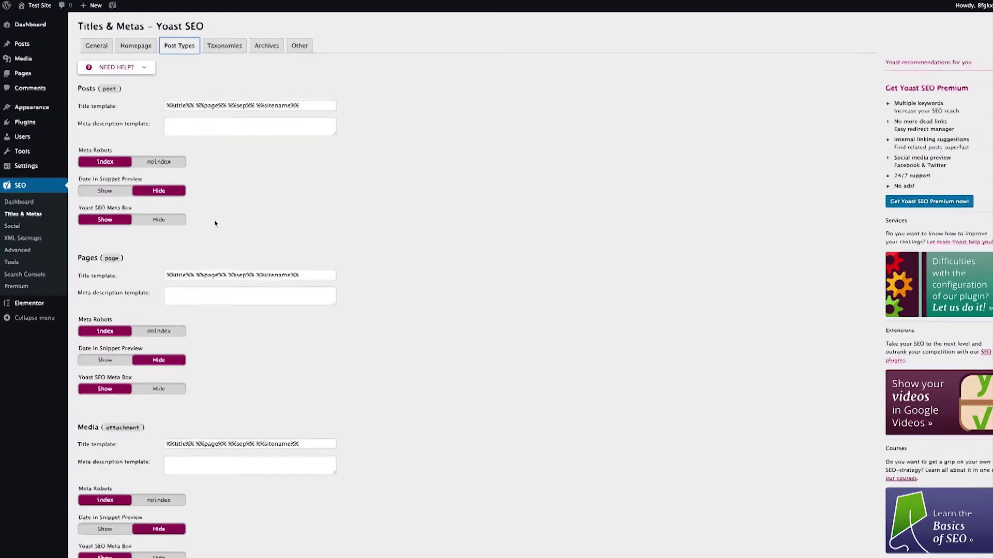
scroll(214, 223, down, 1)
scroll(160, 242, down, 1)
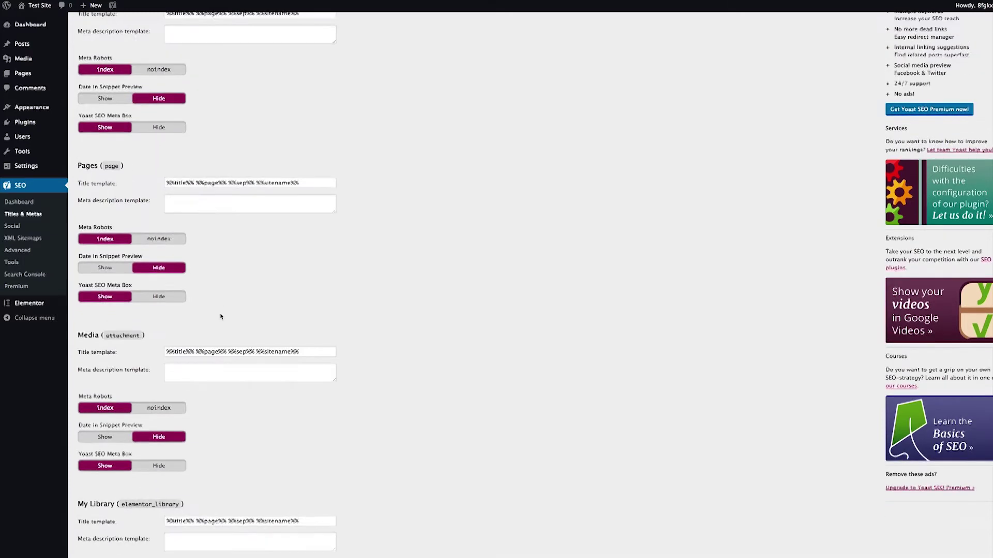
scroll(225, 331, down, 3)
scroll(206, 364, down, 3)
scroll(206, 362, up, 3)
scroll(505, 389, up, 1)
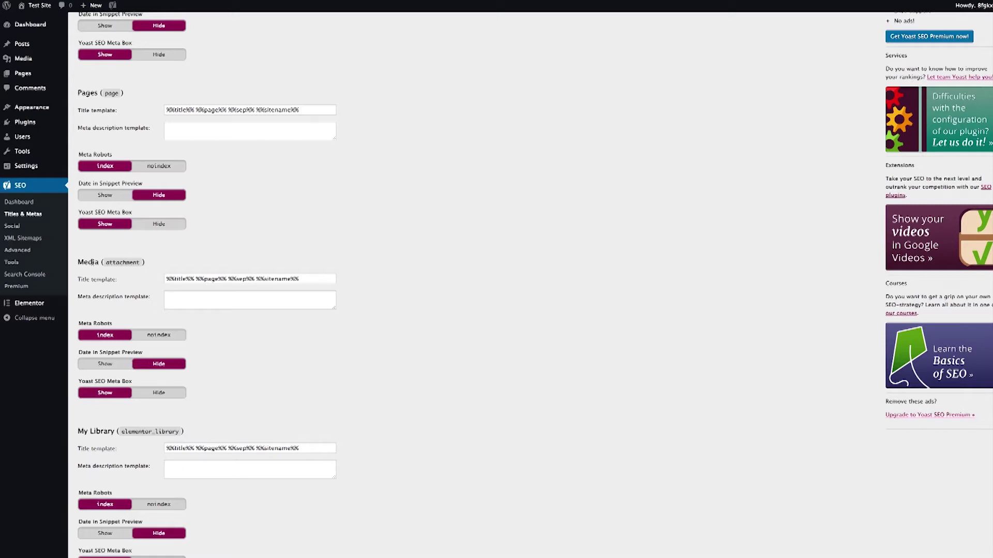
click(158, 336)
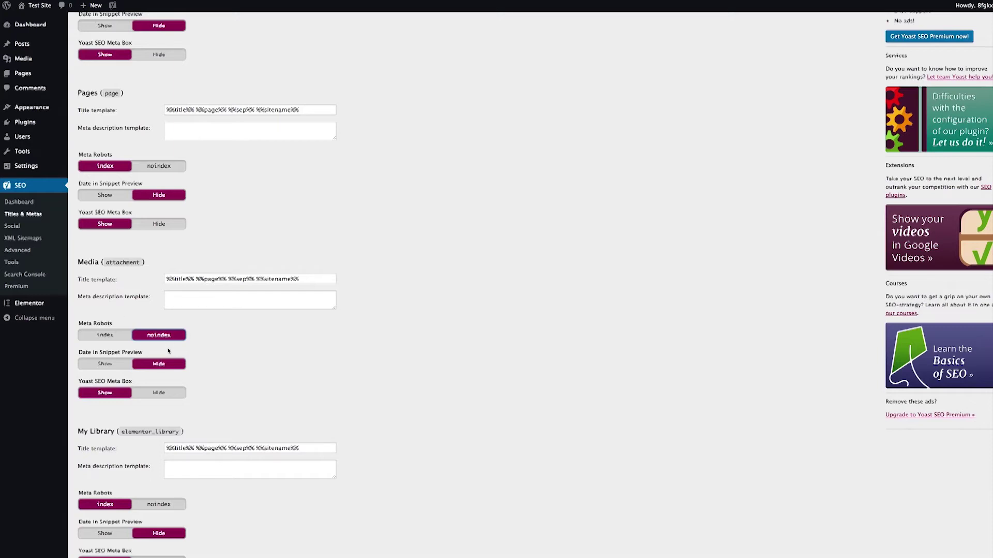
Review the index and snippet settings of the Posts, Pages, Media and My Library post types
scroll(145, 331, down, 1)
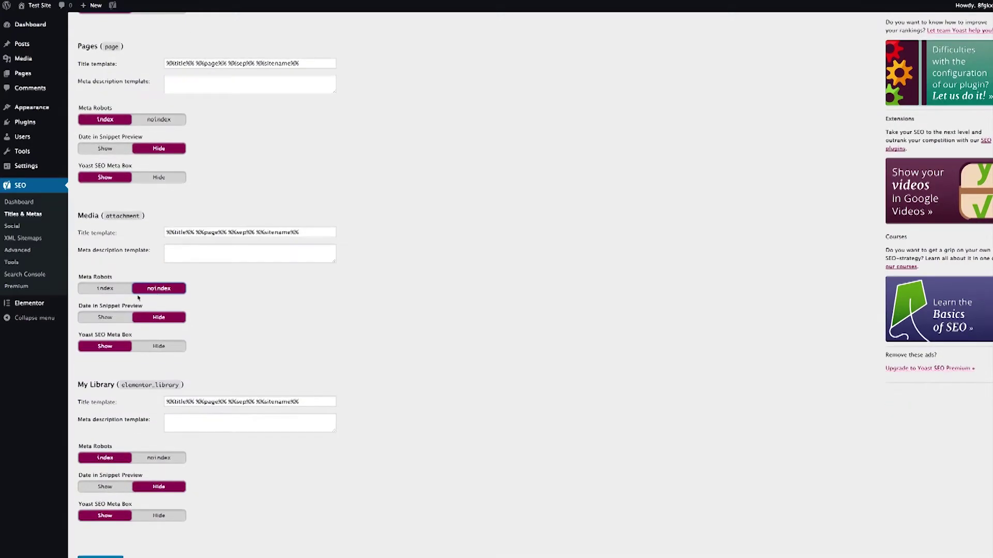
scroll(134, 330, down, 3)
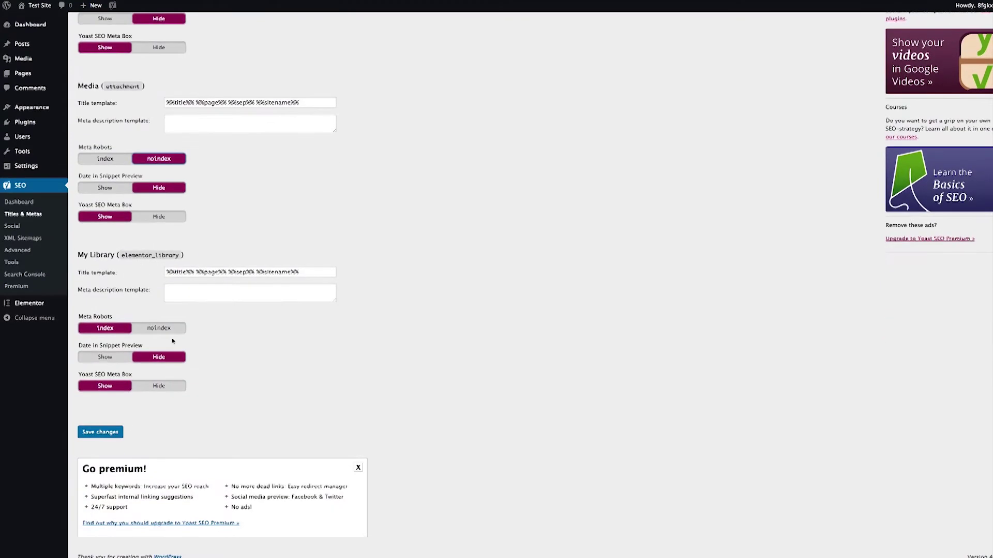
scroll(113, 284, up, 6)
scroll(111, 277, up, 1)
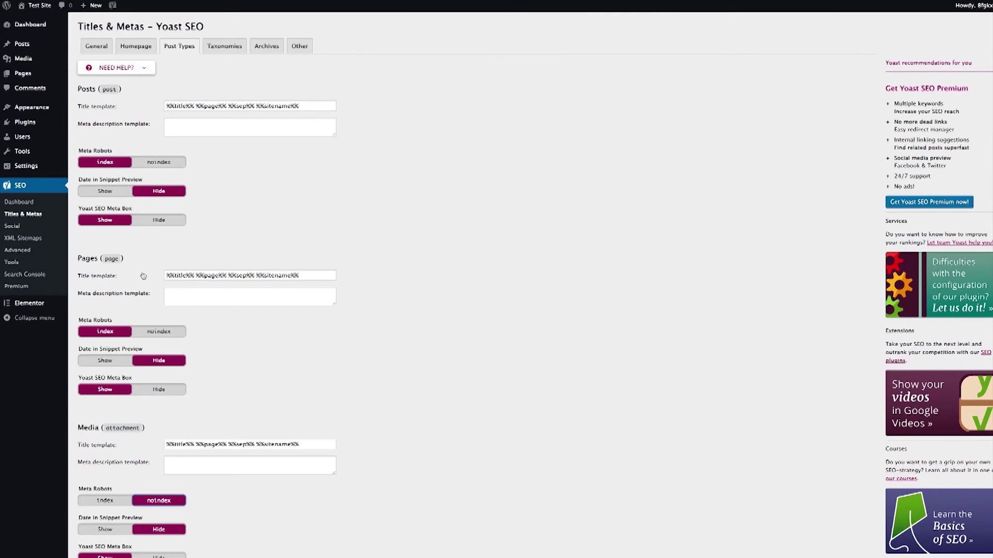
scroll(129, 243, down, 3)
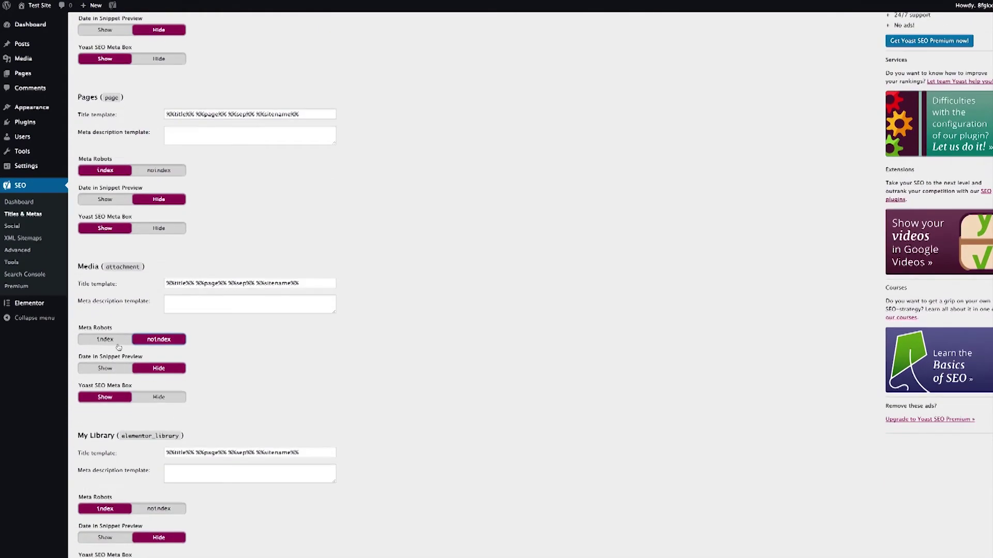
scroll(112, 176, up, 3)
scroll(109, 199, up, 1)
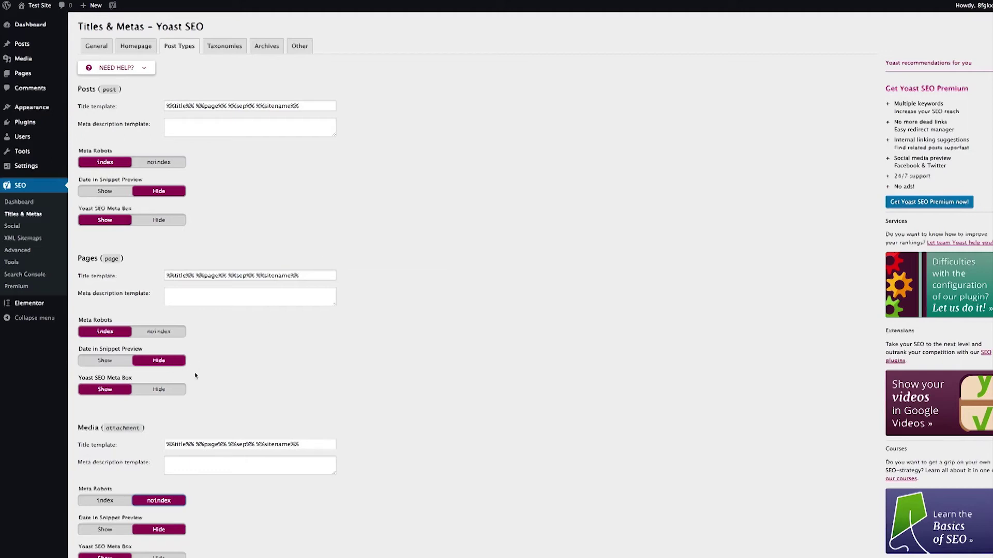
scroll(174, 338, down, 4)
scroll(181, 284, down, 1)
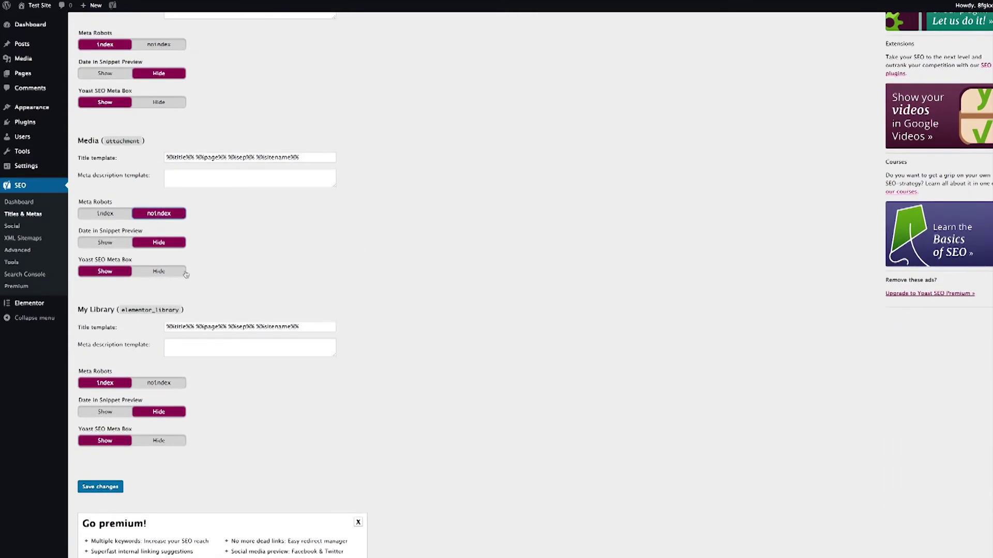
scroll(184, 270, up, 6)
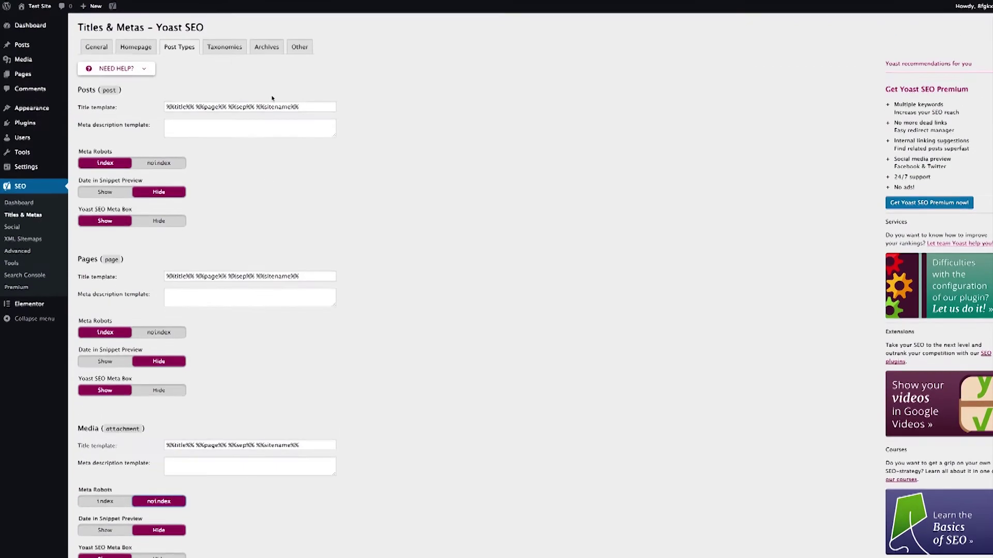
In the Taxonomies settings, set Meta Robots for Tags (post_tag) to noindex
click(227, 46)
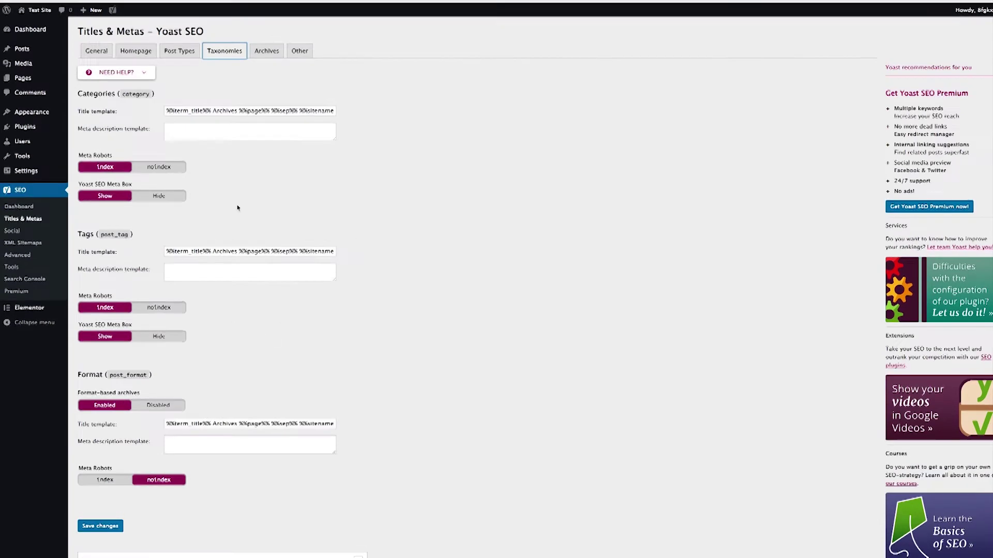
scroll(238, 206, down, 3)
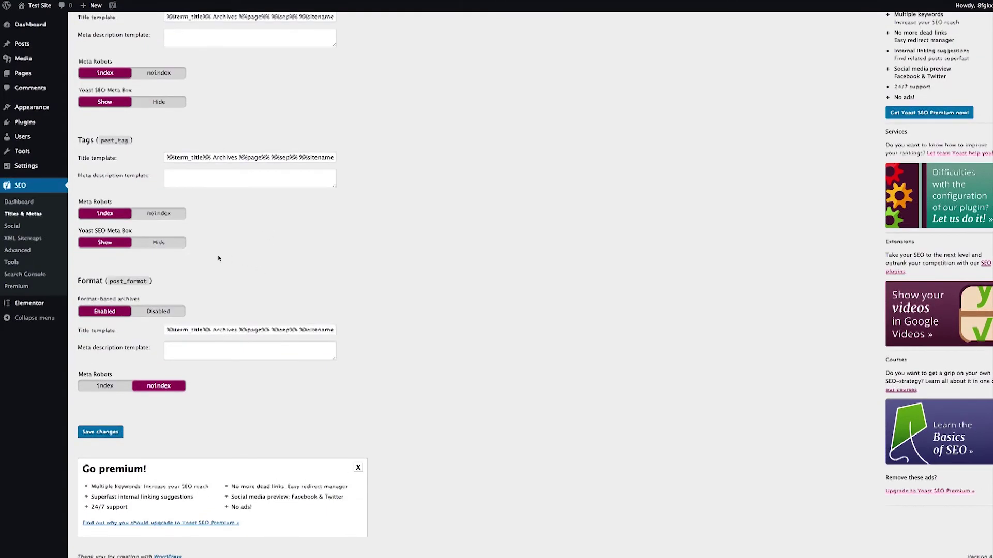
click(162, 214)
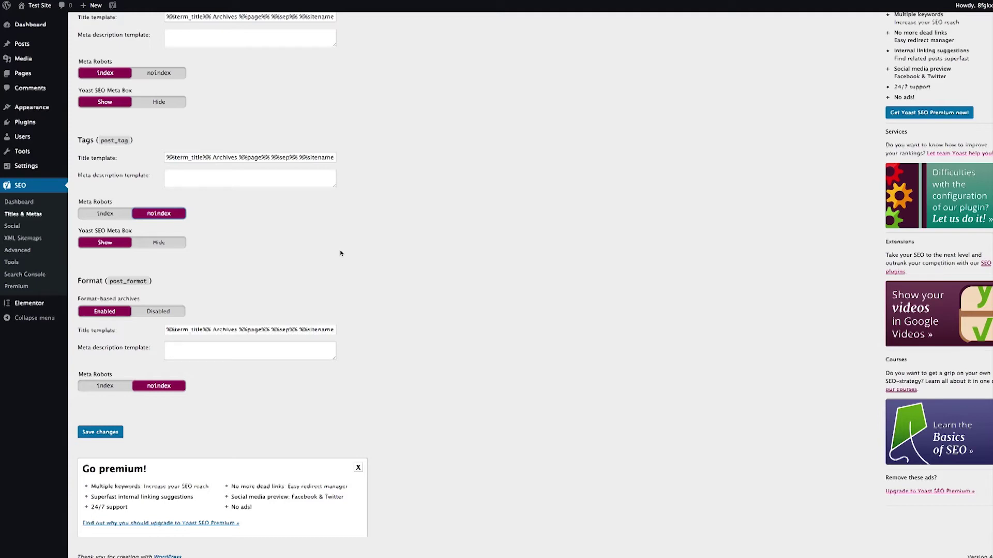
In the Archives settings, set Date archives to Disabled
scroll(321, 277, up, 3)
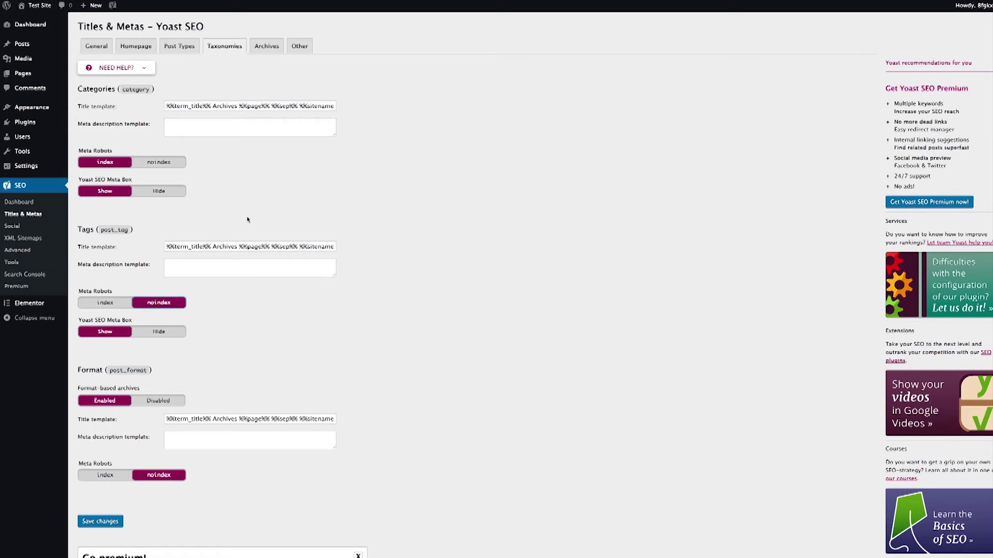
click(265, 47)
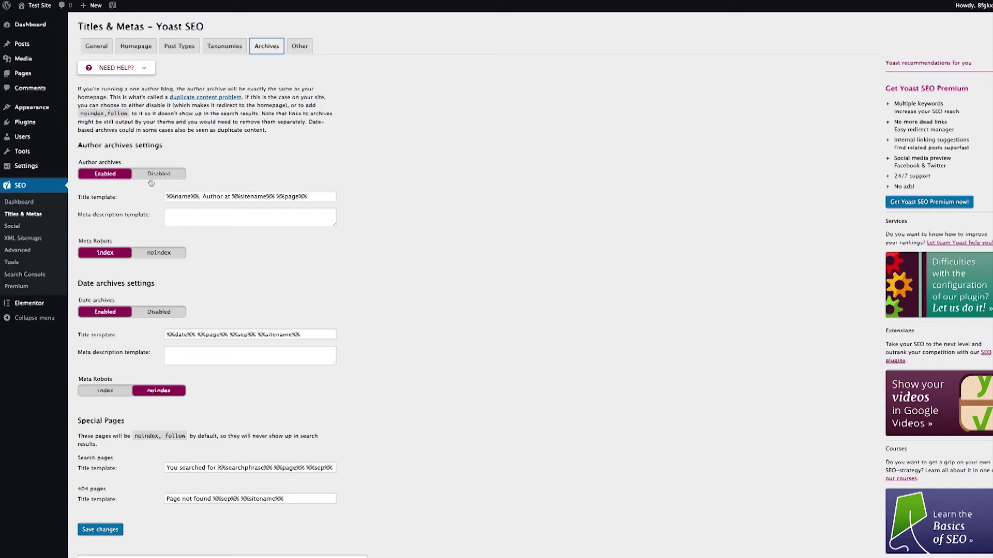
scroll(147, 290, down, 2)
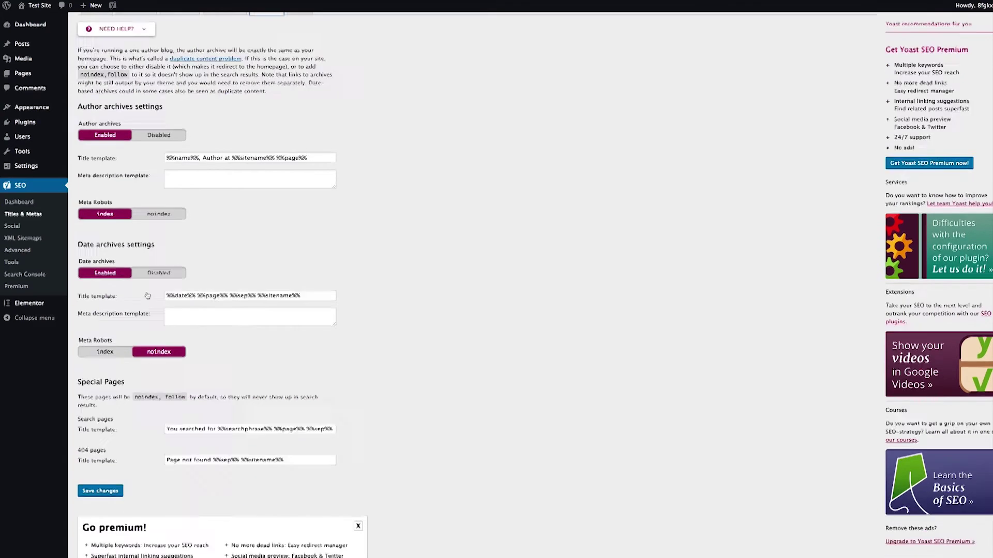
click(158, 233)
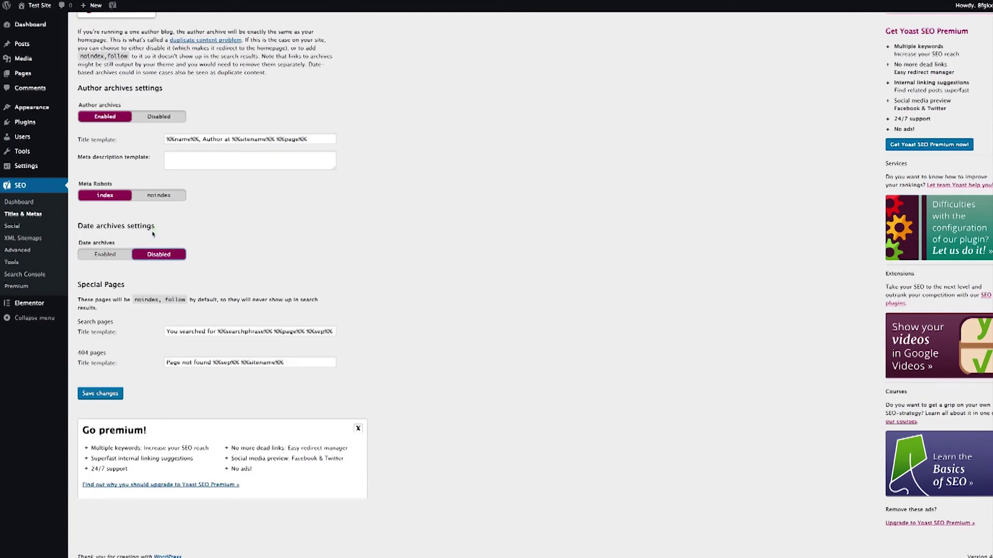
Open the Social settings and examine the Google results for microsoft as an example of linked social profiles
click(13, 227)
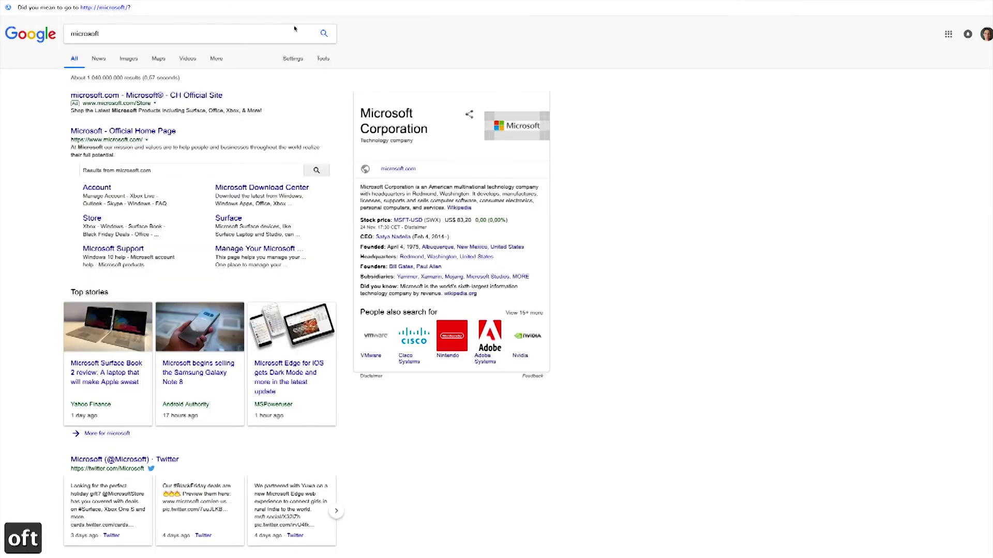
scroll(424, 141, down, 3)
scroll(424, 141, up, 1)
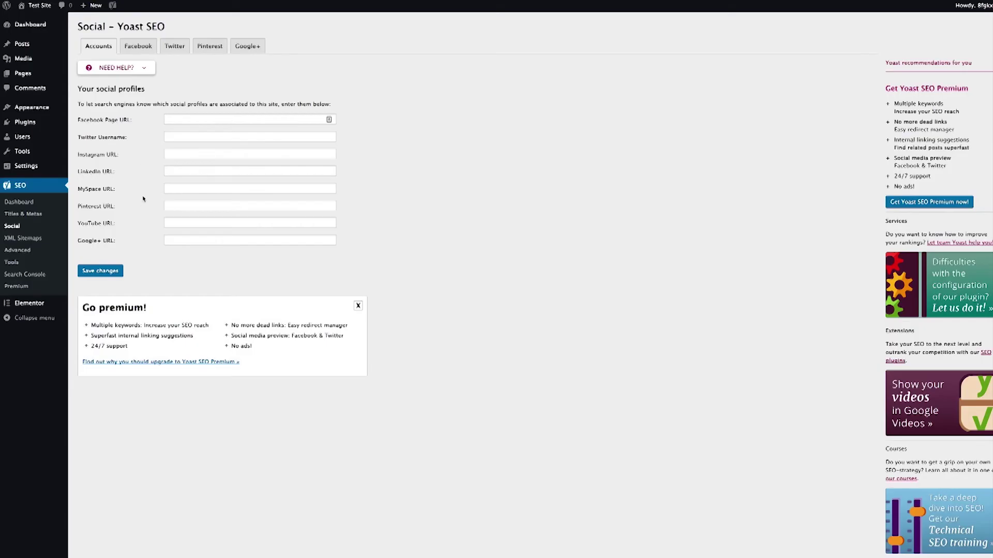
Review the Facebook settings for Open Graph meta data, frontpage image and text, default image and Facebook Insights
click(138, 47)
drag(163, 107, 76, 106)
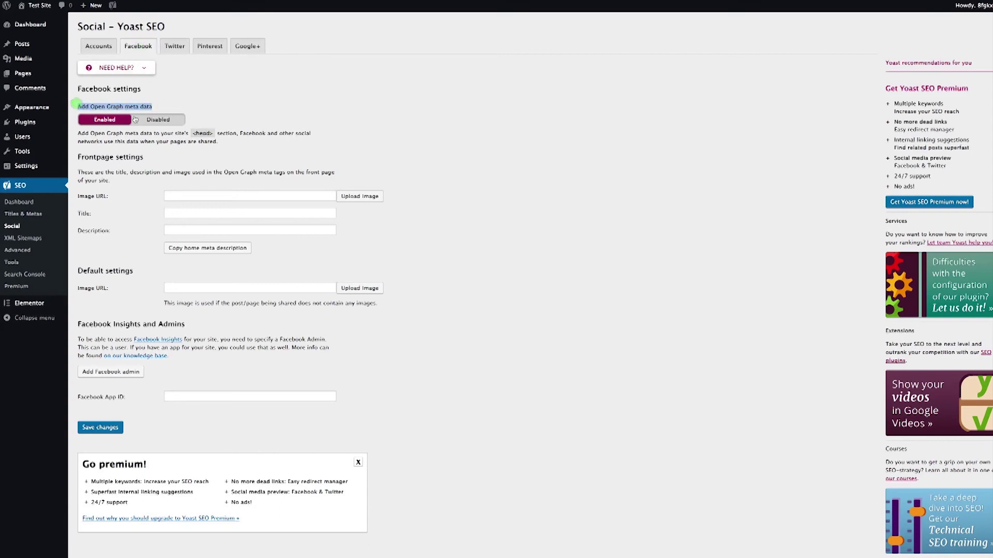
click(194, 196)
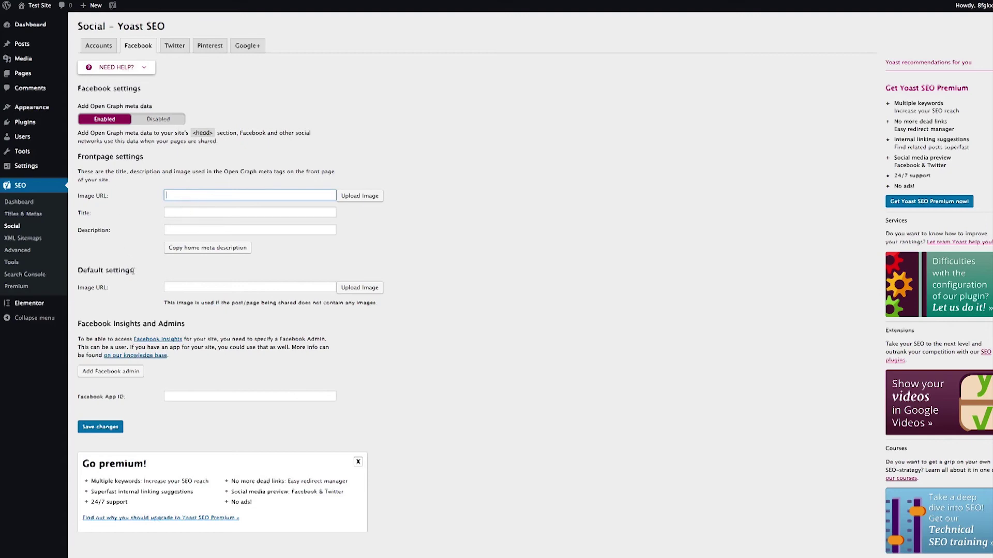
scroll(140, 279, down, 1)
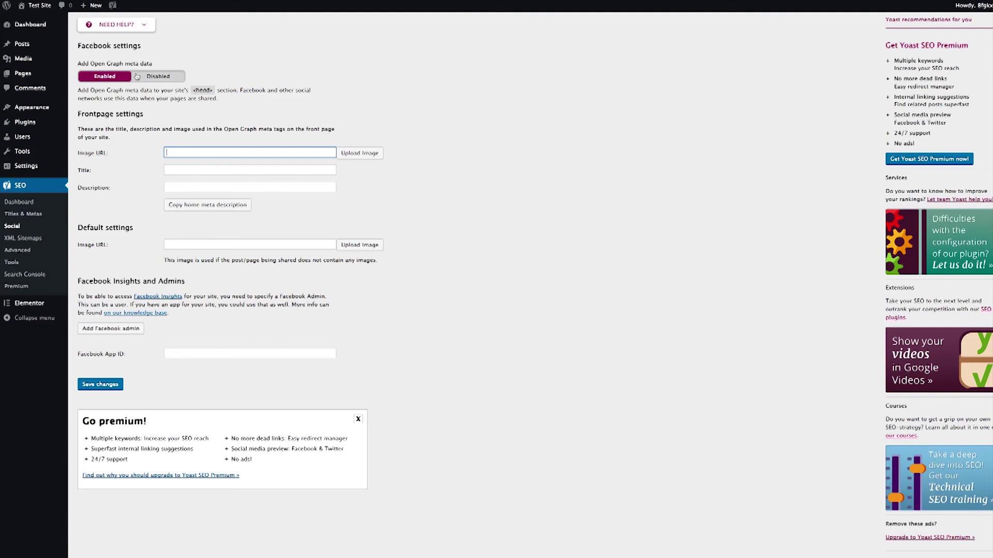
scroll(135, 88, down, 1)
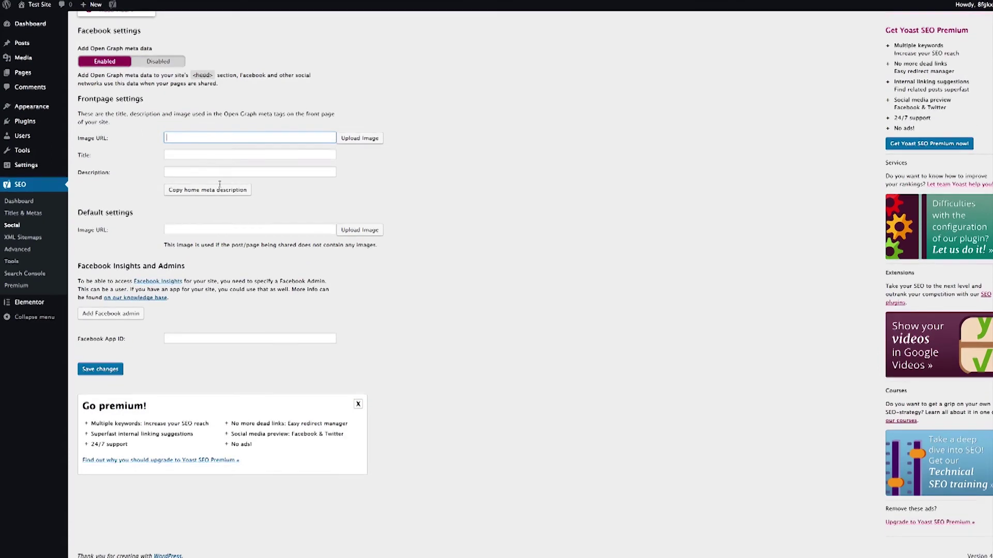
scroll(128, 175, up, 3)
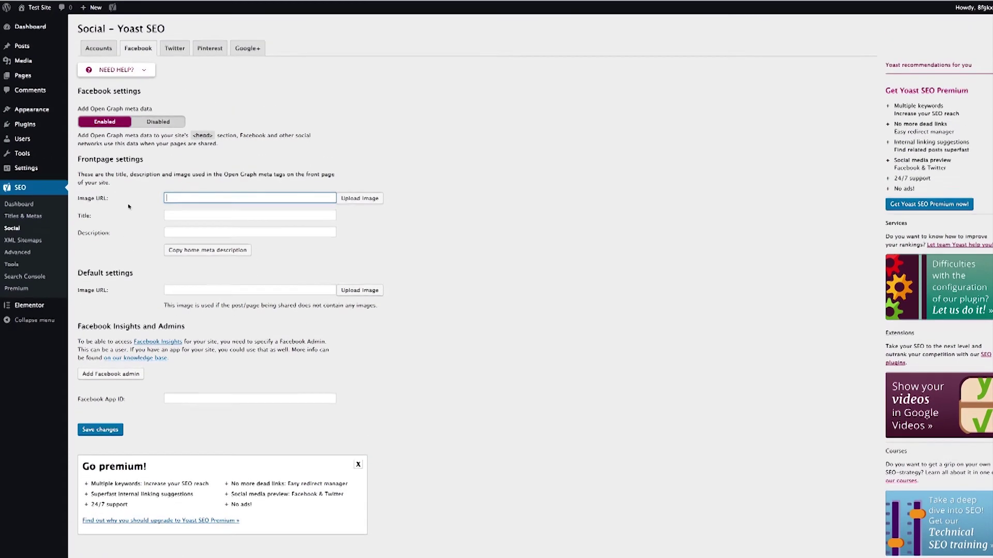
Look through the Twitter, Pinterest and Google+ social settings
click(174, 47)
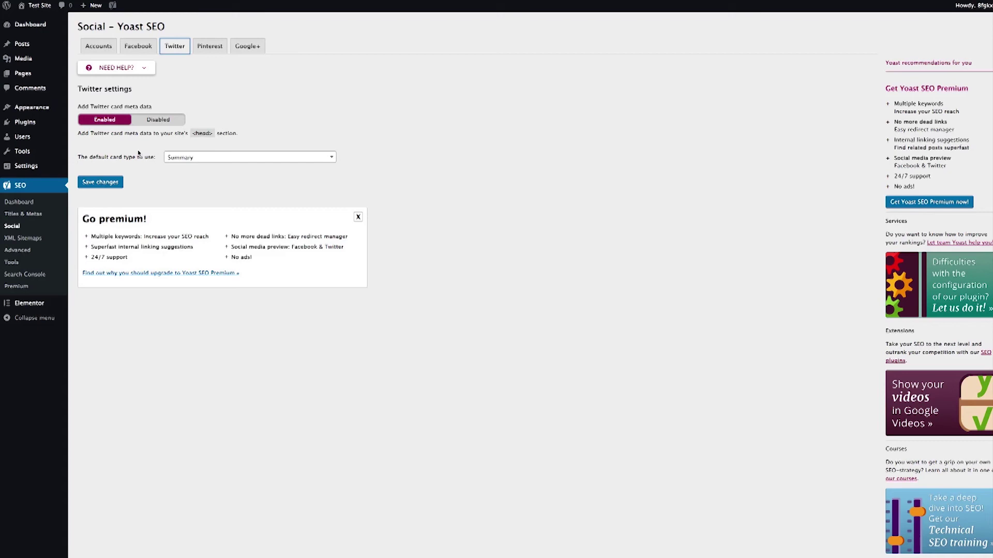
click(212, 47)
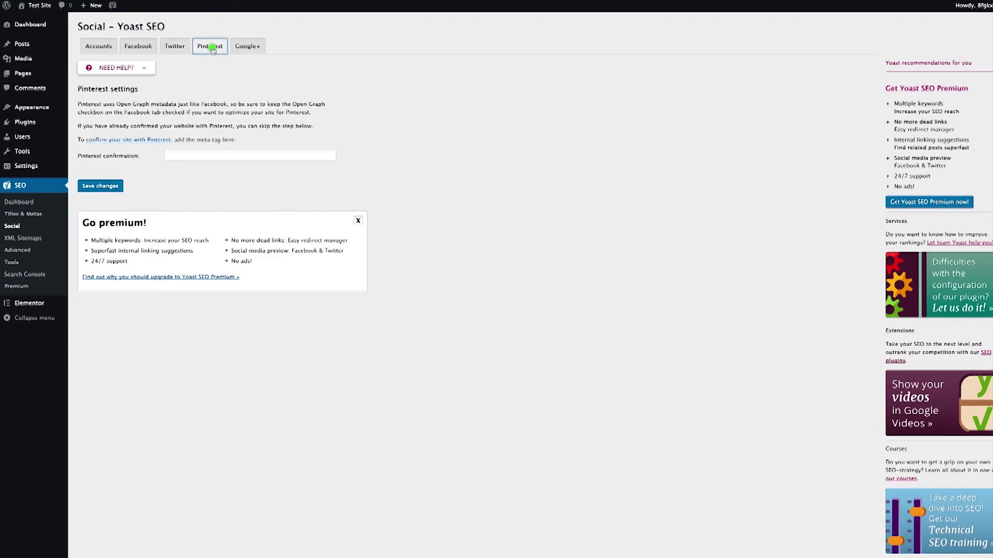
click(250, 46)
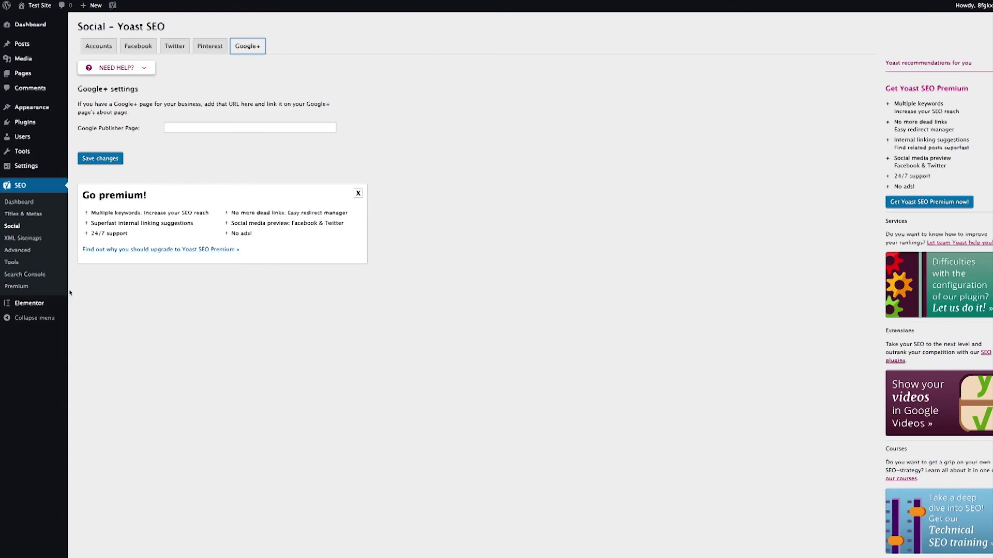
Open the Webmaster Tools verification settings and examine the Bing and Google Search Console fields
click(24, 202)
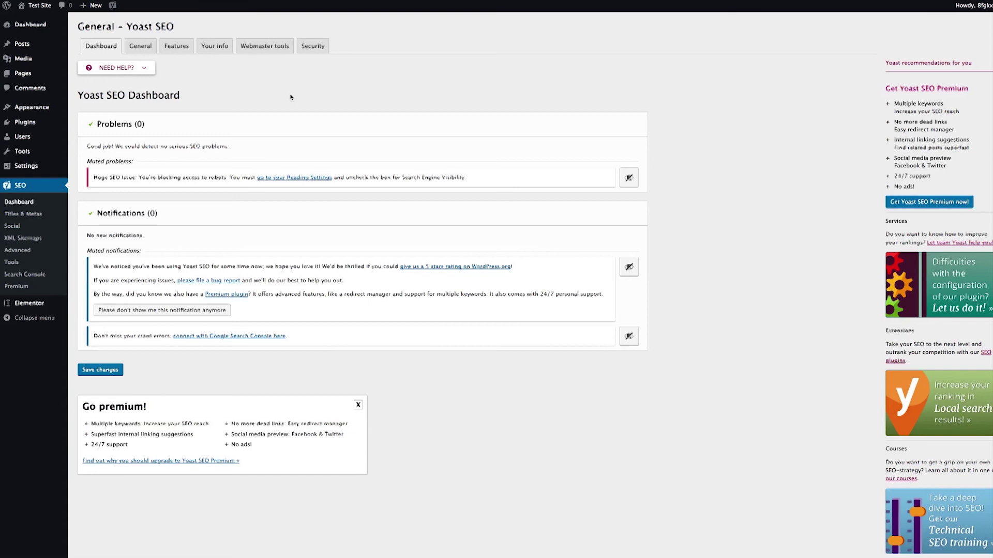
click(264, 46)
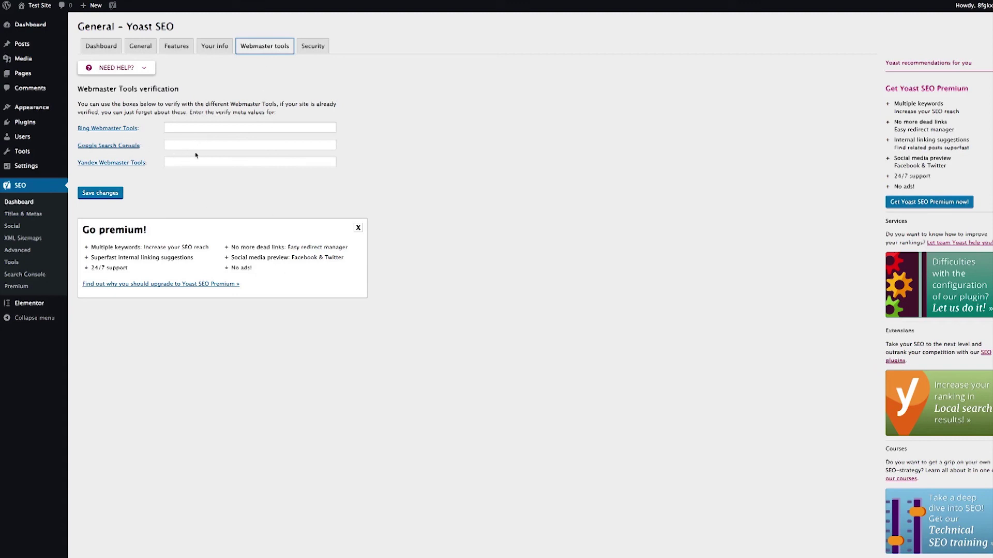
click(231, 127)
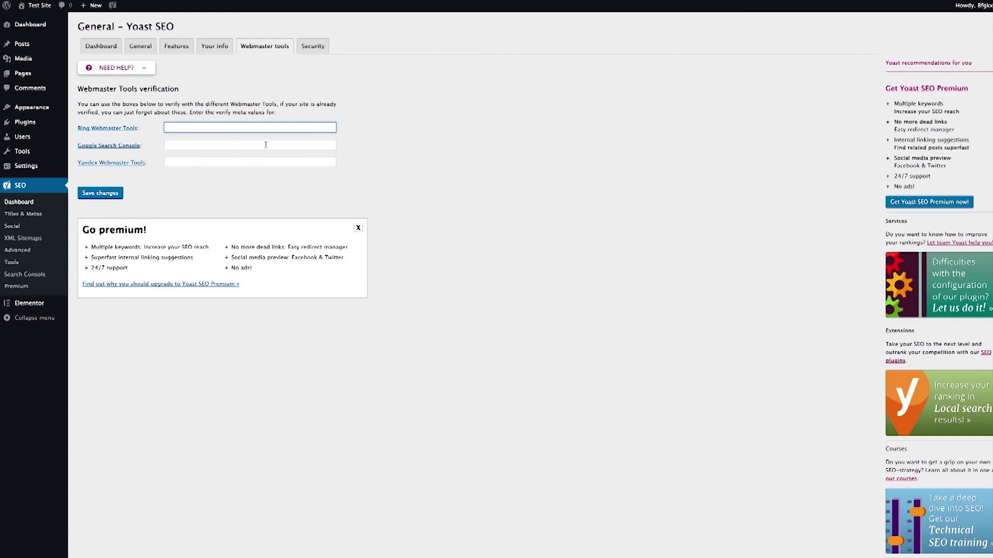
click(252, 145)
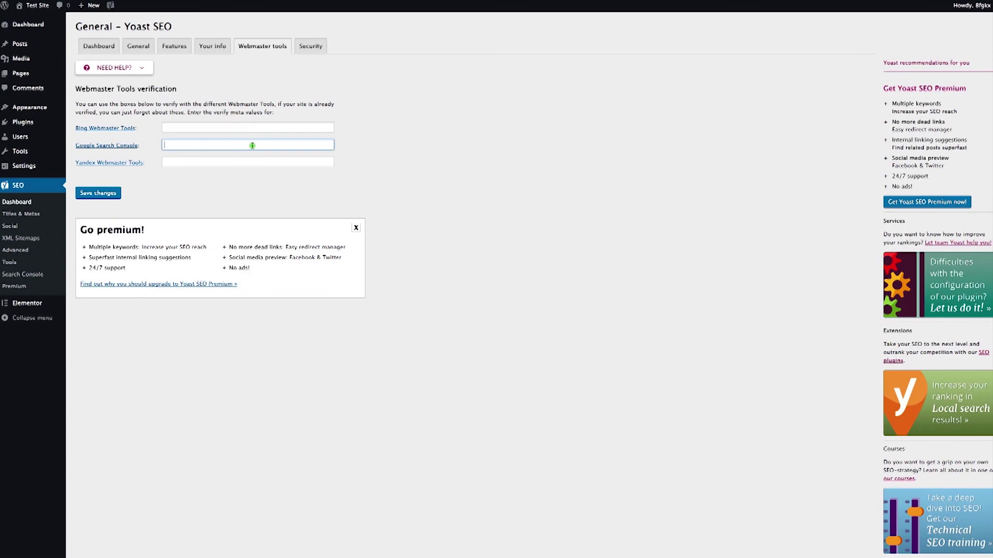